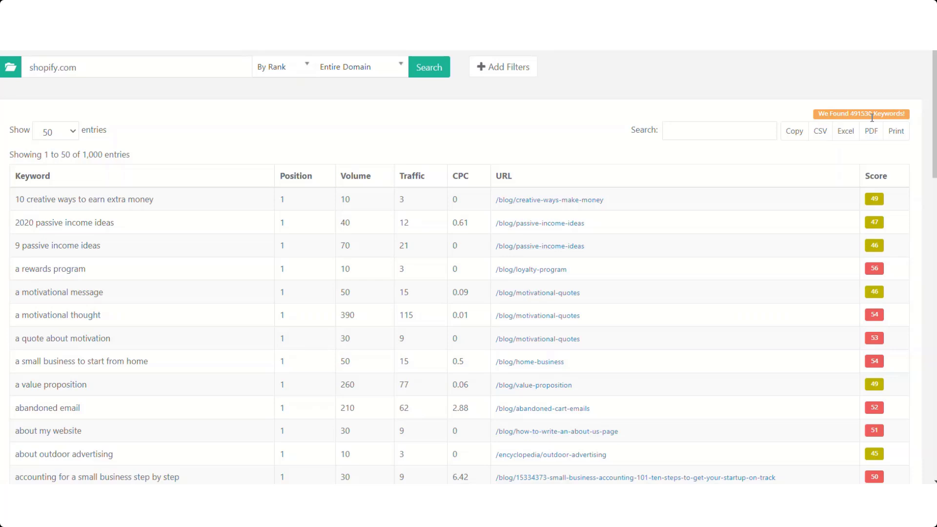
# Filter the shopify.com keywords to a minimum volume of 1000 and a minimum traffic of 1000.
pyautogui.click(499, 74)
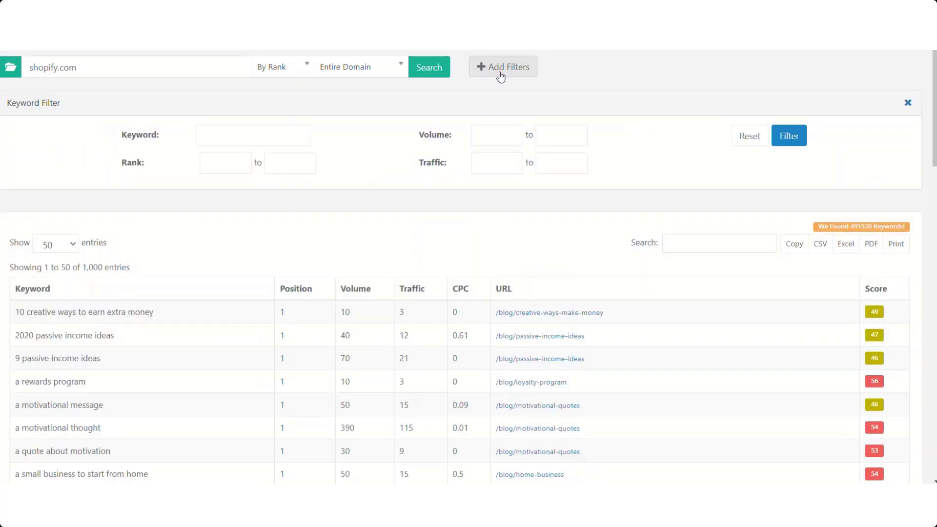
pyautogui.click(498, 137)
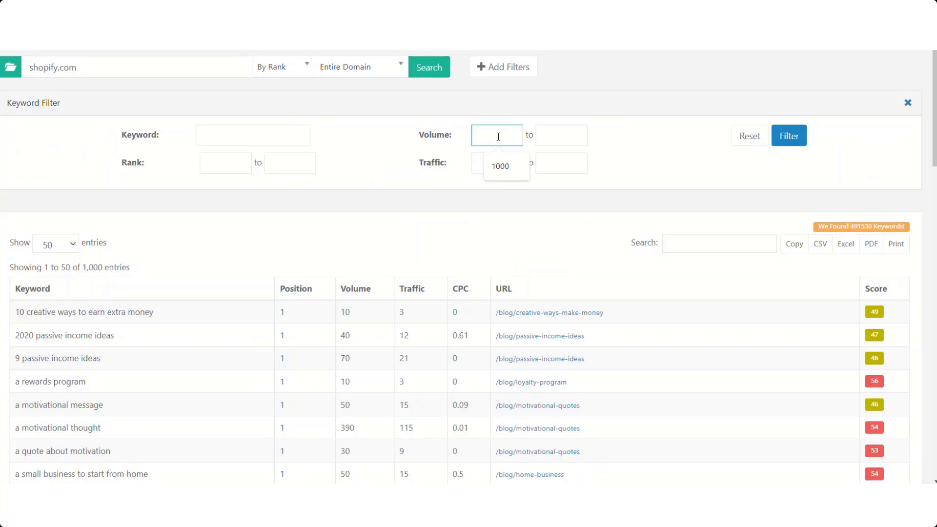
pyautogui.click(500, 167)
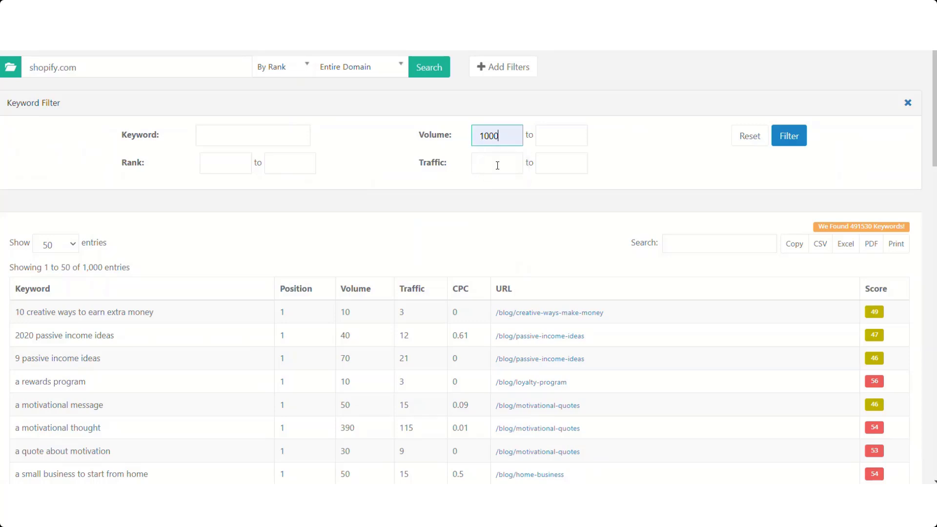
pyautogui.click(499, 165)
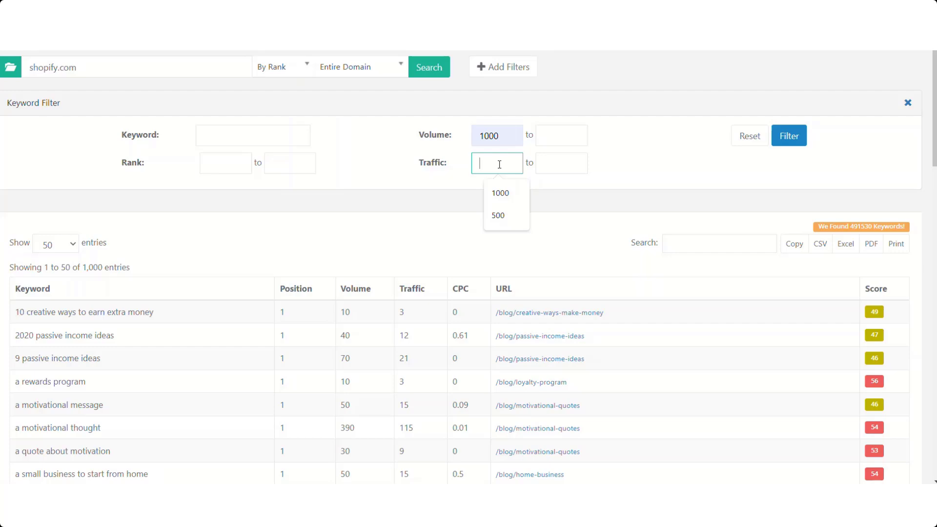
pyautogui.click(499, 190)
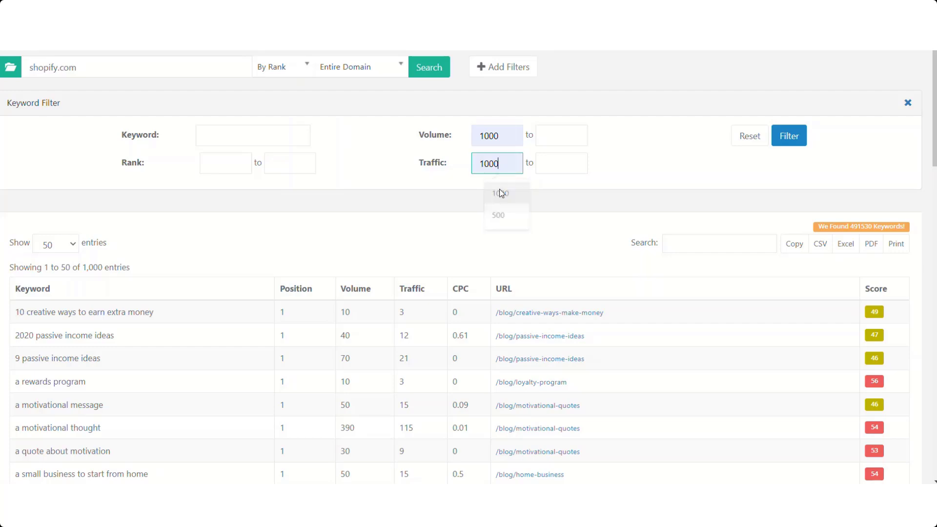
pyautogui.click(787, 137)
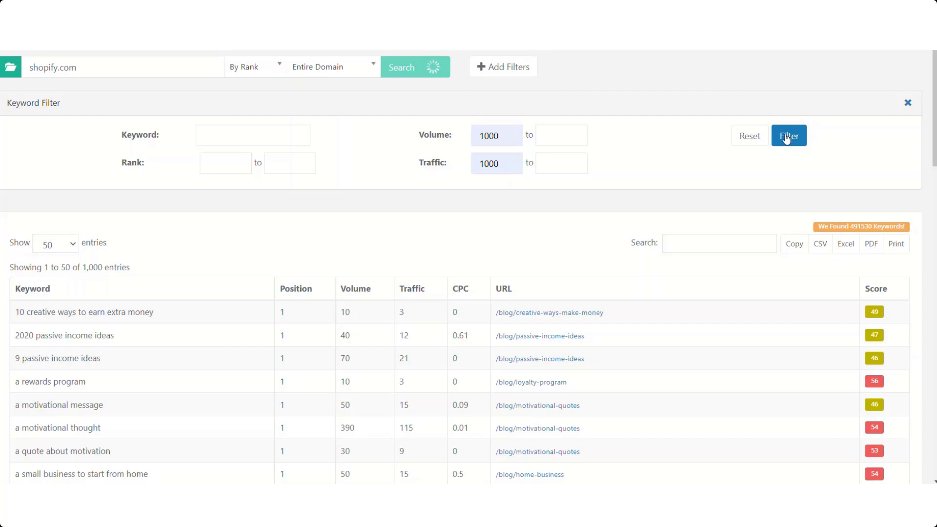
# Examine the filtered shopify.com keywords with their volume, traffic, CPC, ranking URLs and scores down to the end of the first results page.
pyautogui.scroll(-3, 318, 181)
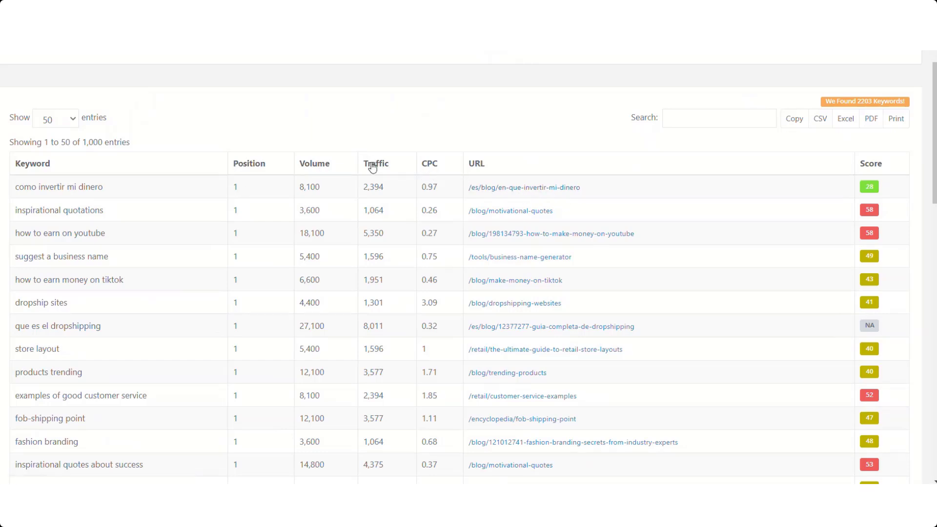
pyautogui.scroll(-2, 354, 187)
pyautogui.scroll(-2, 308, 184)
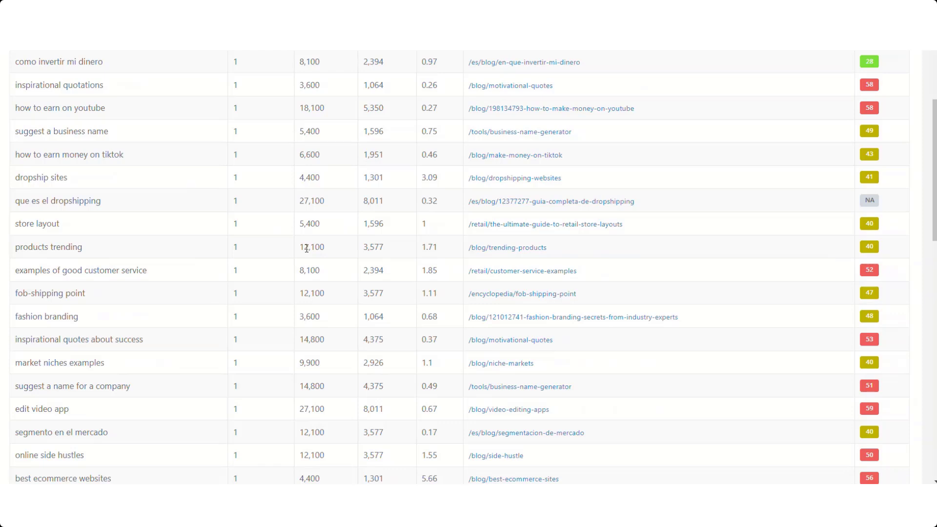
pyautogui.scroll(-2, 308, 248)
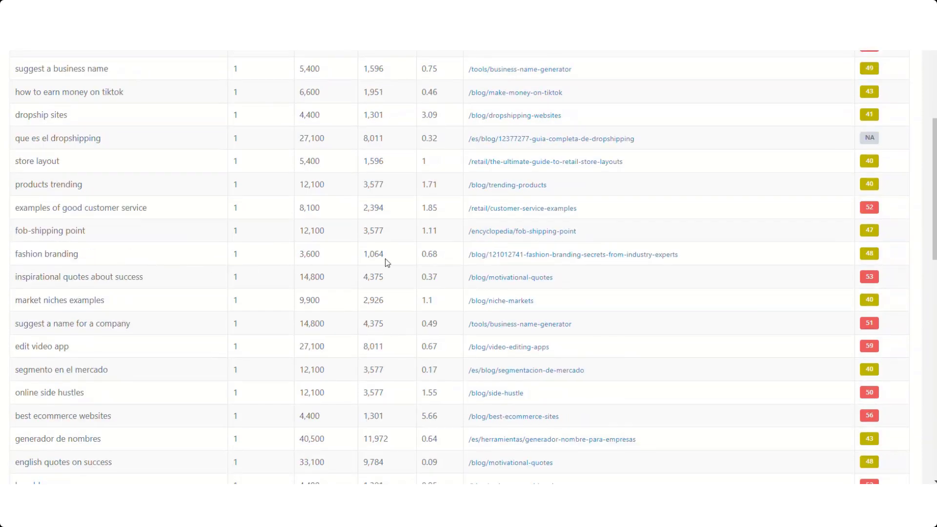
pyautogui.scroll(7, 391, 269)
pyautogui.scroll(2, 386, 264)
pyautogui.scroll(-15, 379, 256)
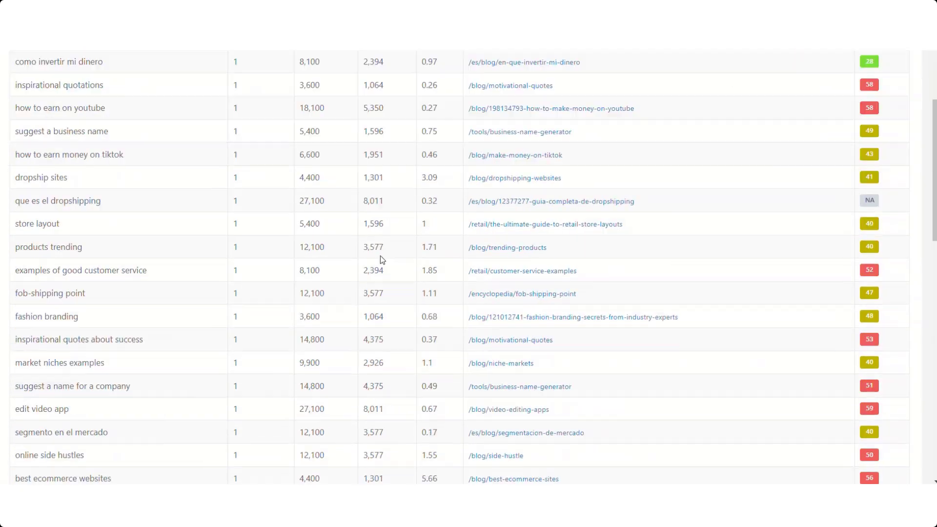
pyautogui.scroll(12, 361, 256)
pyautogui.scroll(1, 349, 258)
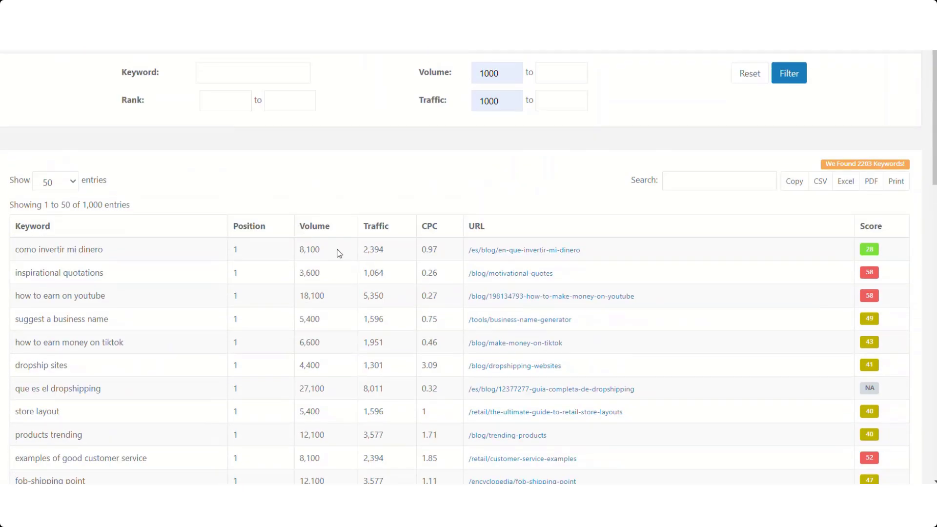
pyautogui.scroll(-8, 339, 251)
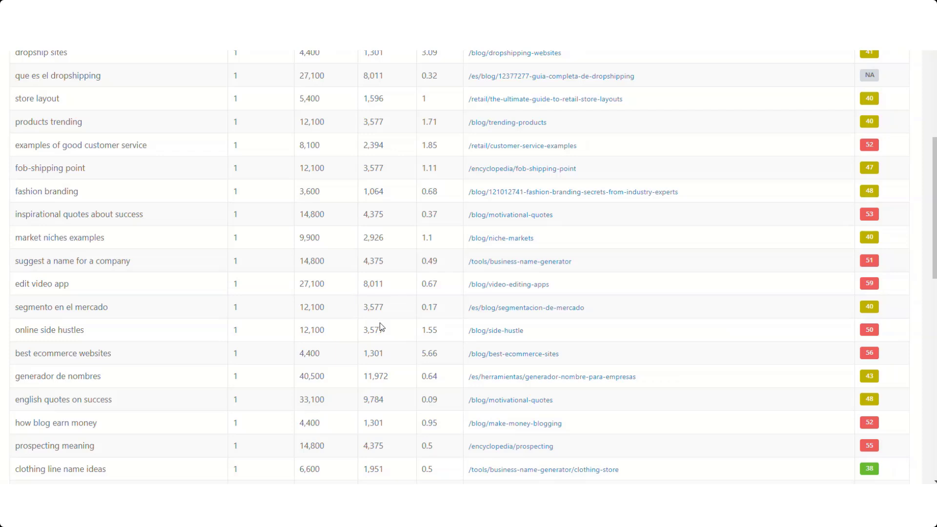
pyautogui.scroll(-2, 380, 323)
pyautogui.scroll(-1, 130, 308)
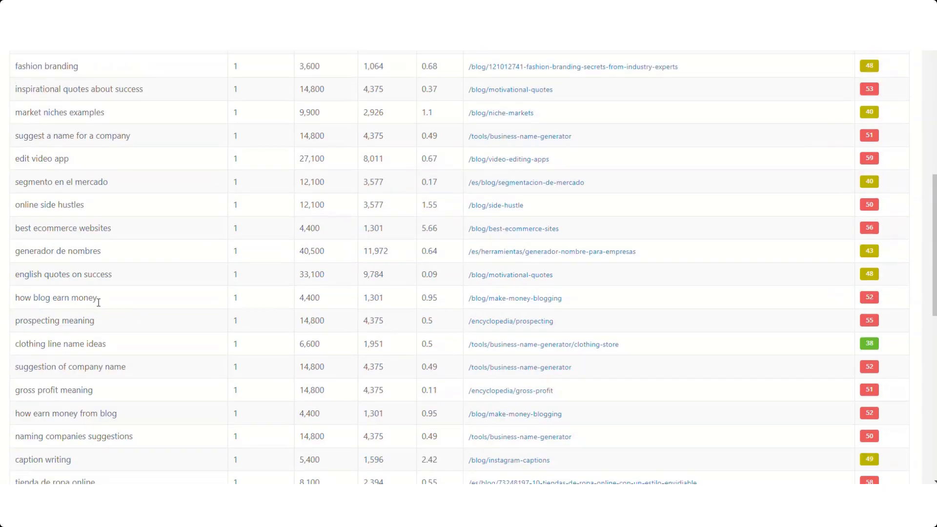
pyautogui.scroll(-2, 303, 319)
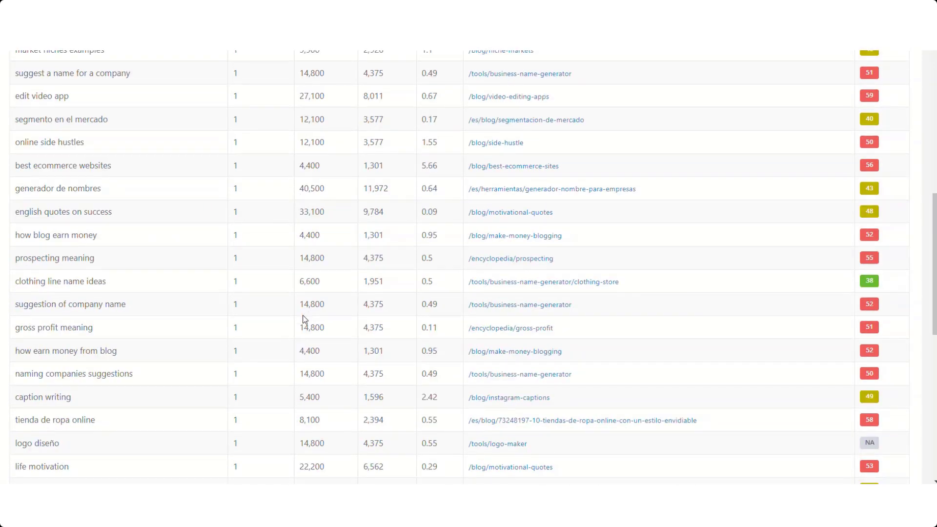
pyautogui.scroll(-2, 303, 319)
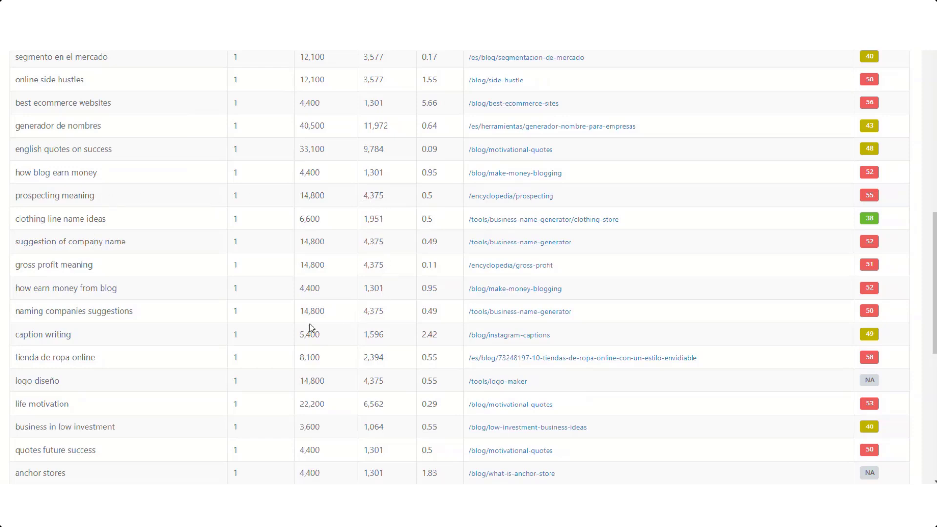
pyautogui.scroll(-4, 127, 312)
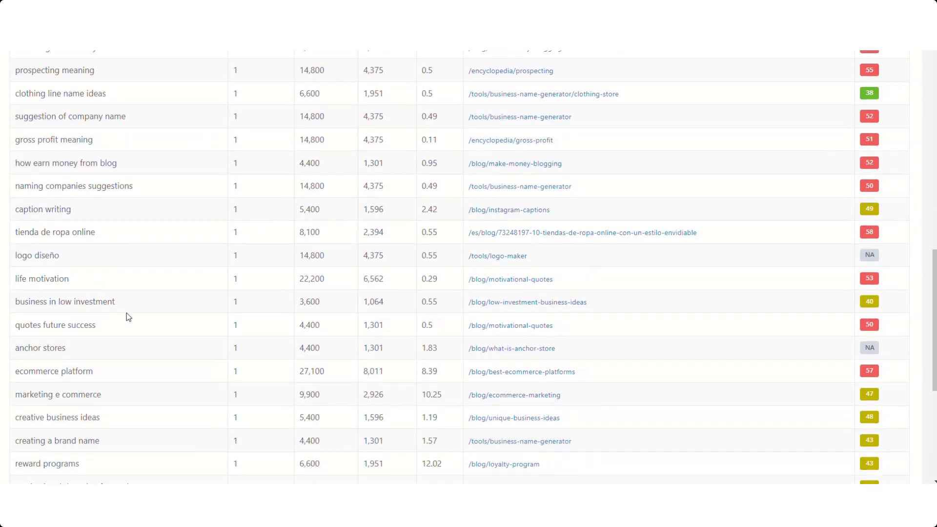
pyautogui.scroll(-2, 129, 316)
pyautogui.scroll(1, 122, 313)
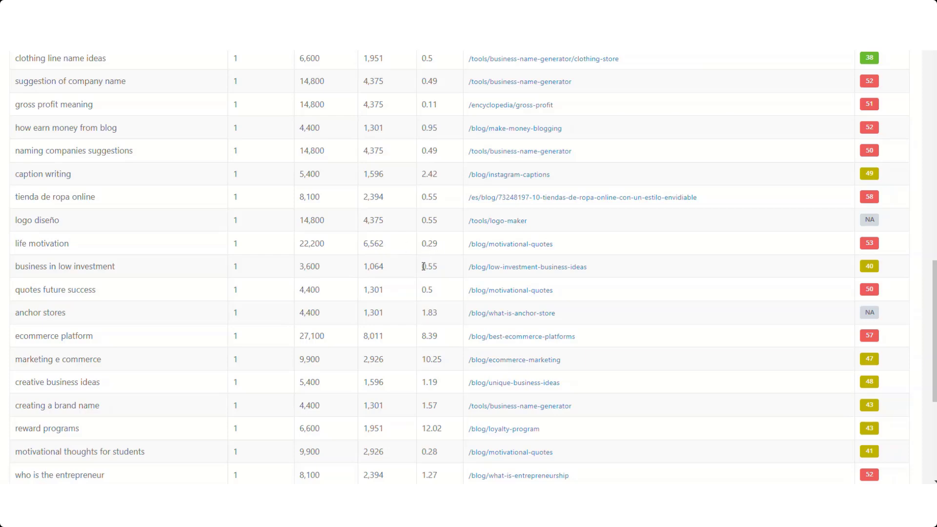
pyautogui.scroll(-2, 408, 267)
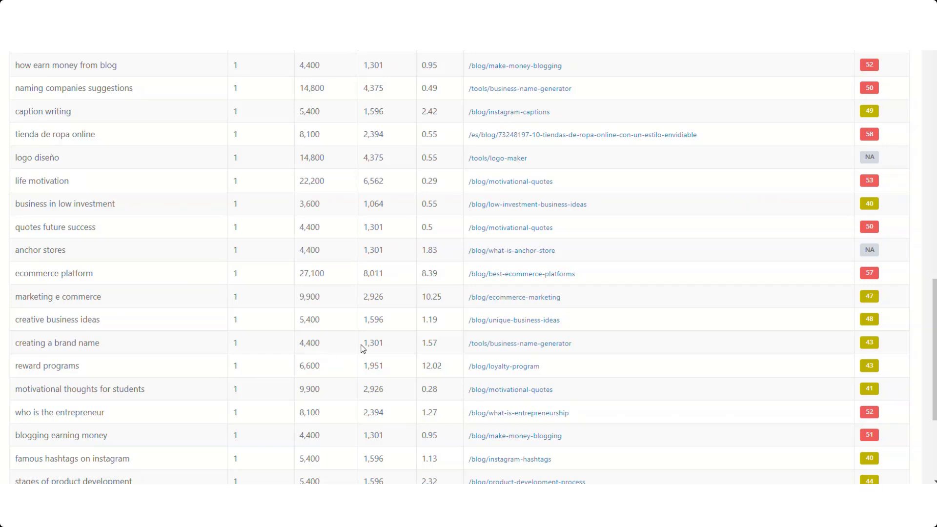
pyautogui.scroll(-1, 449, 332)
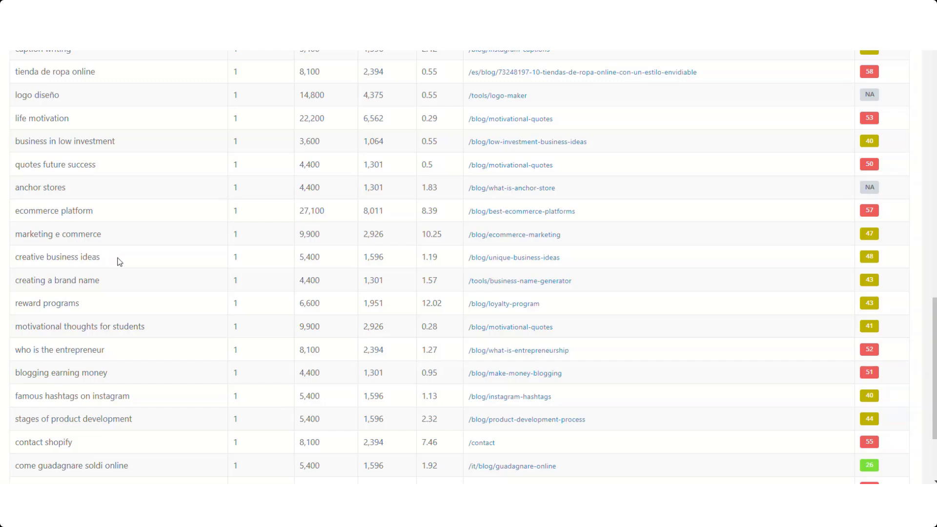
pyautogui.scroll(-1, 124, 262)
pyautogui.scroll(-1, 130, 268)
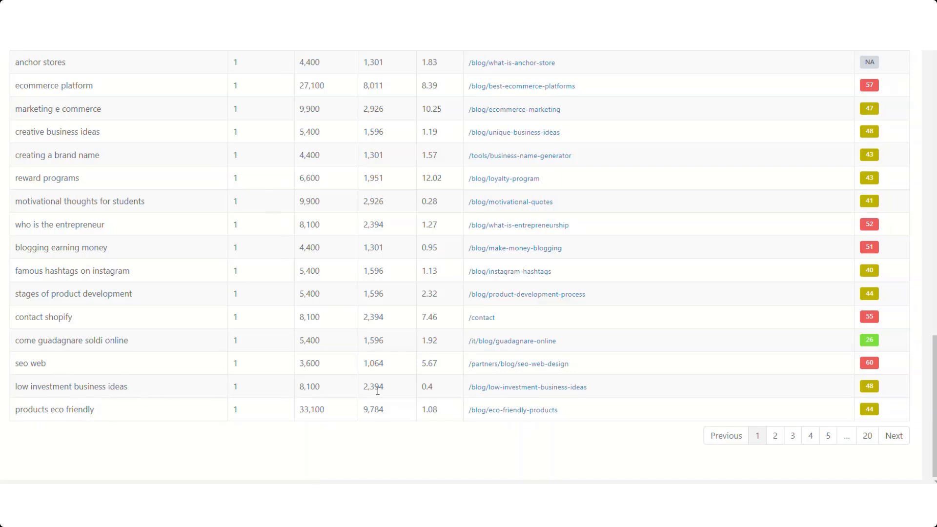
# Add the keyword "business names" to the keyword filter and apply it.
pyautogui.scroll(8, 446, 396)
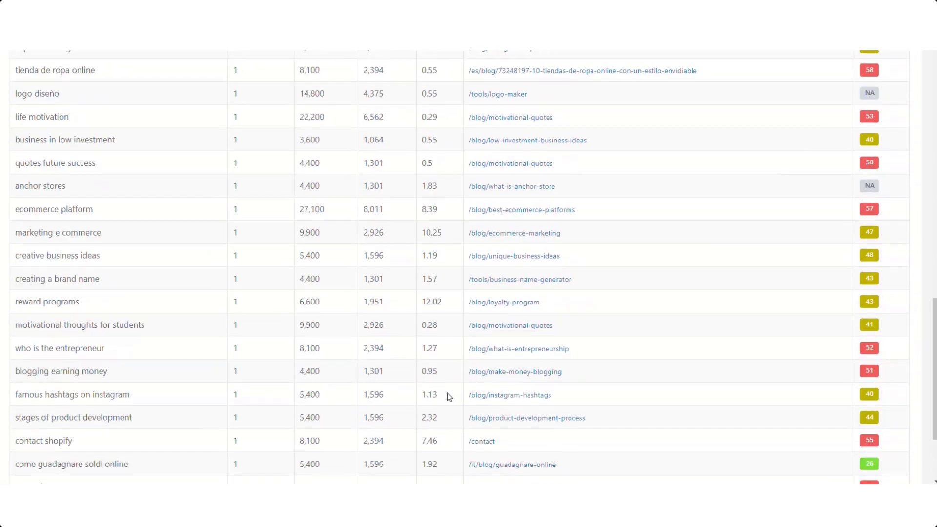
pyautogui.scroll(15, 479, 388)
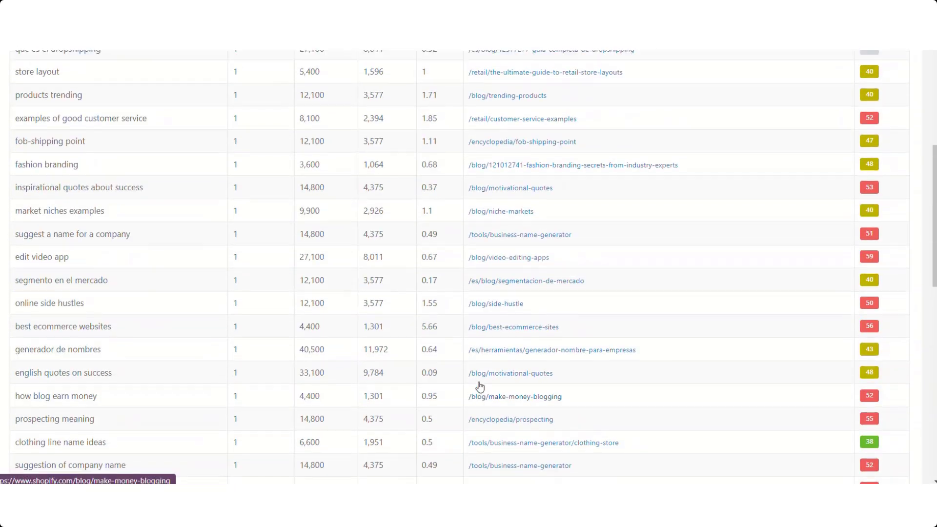
pyautogui.click(235, 131)
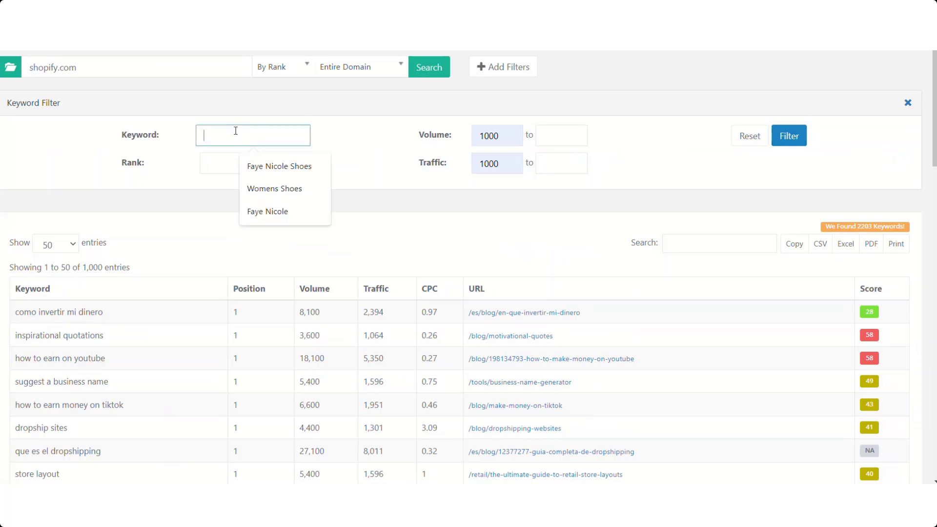
pyautogui.write('bu')
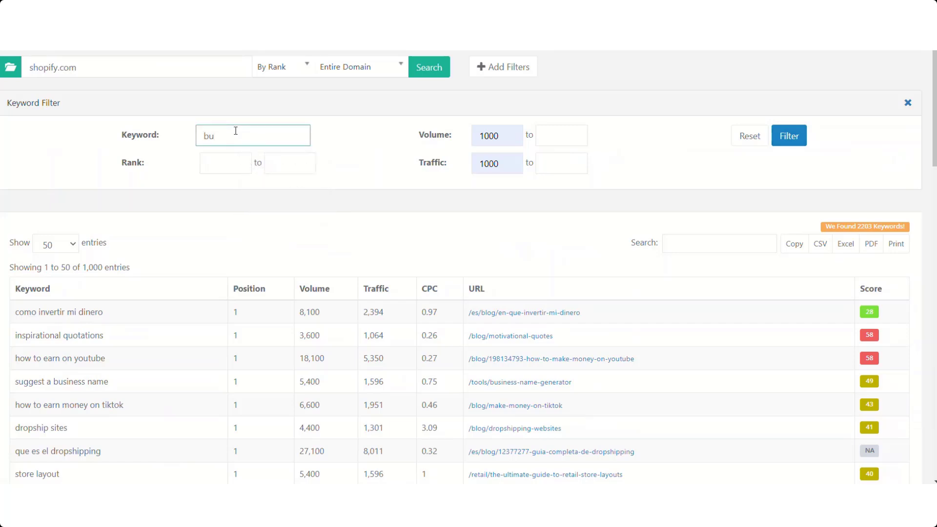
pyautogui.write('siness nsmes')
pyautogui.press('BackSpace')
pyautogui.press('BackSpace')
pyautogui.press('BackSpace')
pyautogui.press('BackSpace')
pyautogui.write('ames')
pyautogui.click(791, 137)
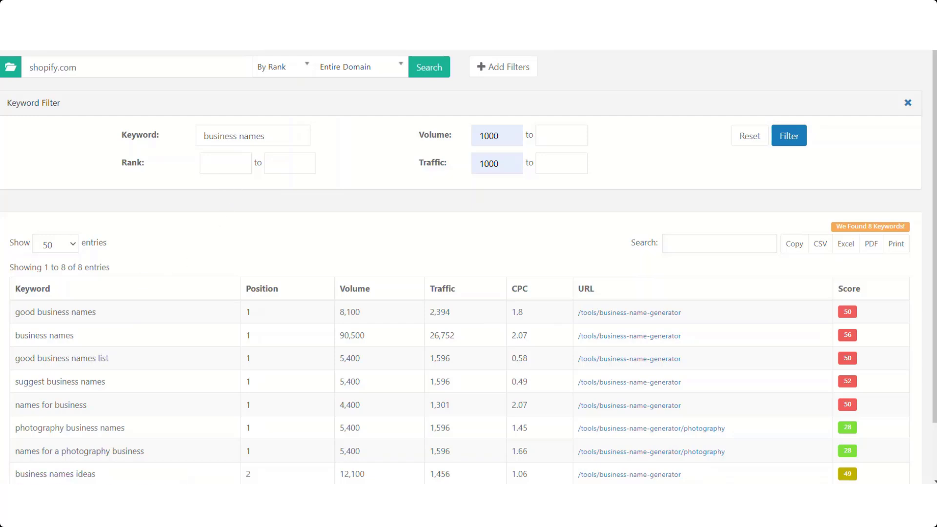
# Switch to the ChatGPT conversation and review the PHP business name generator script.
pyautogui.moveTo(218, 24)
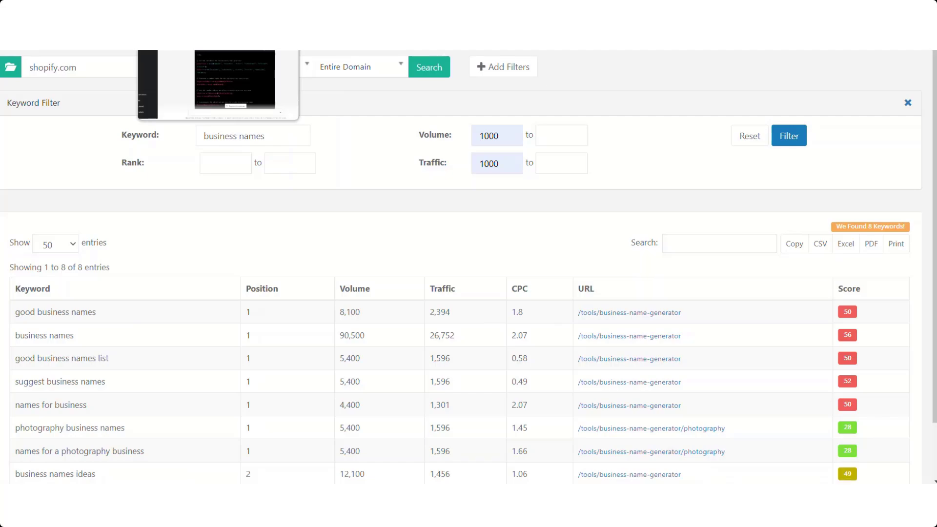
pyautogui.click(234, 81)
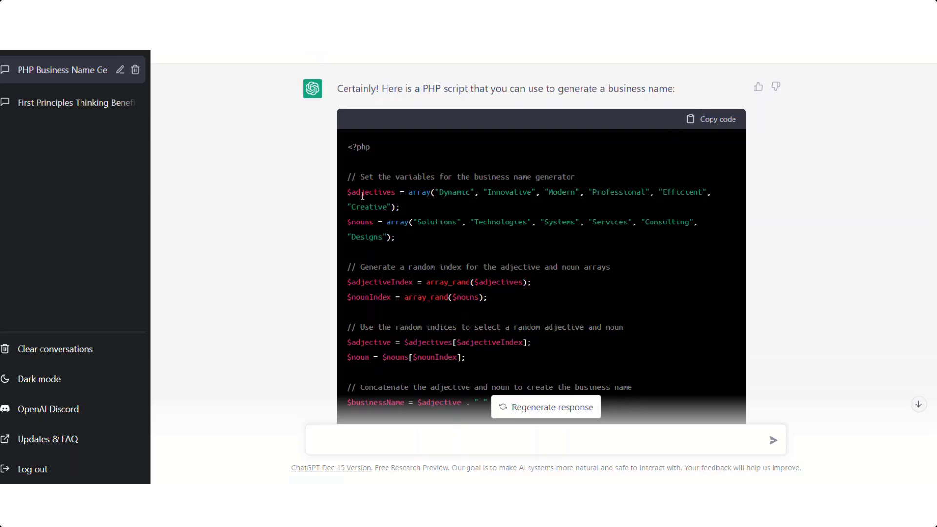
pyautogui.scroll(-1, 363, 212)
pyautogui.scroll(-2, 373, 227)
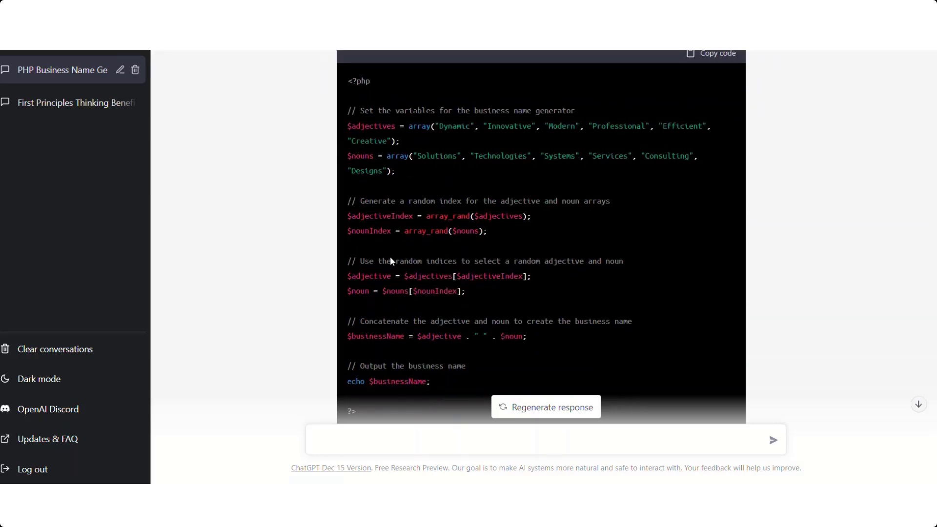
pyautogui.scroll(-3, 391, 256)
pyautogui.scroll(3, 397, 190)
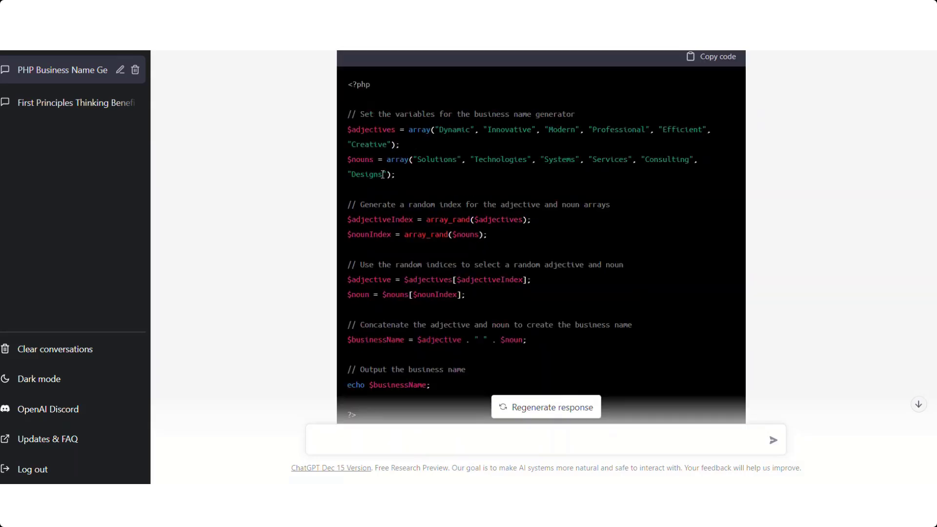